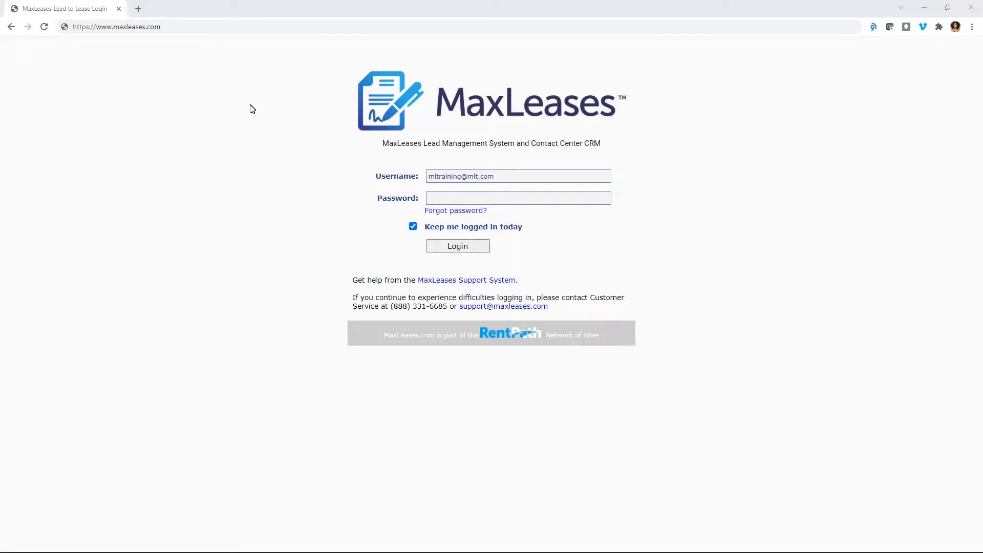
Enter the account password and log in
{"action": "left_click", "coordinate": [445, 199]}
{"action": "key", "text": "ctrl+v"}
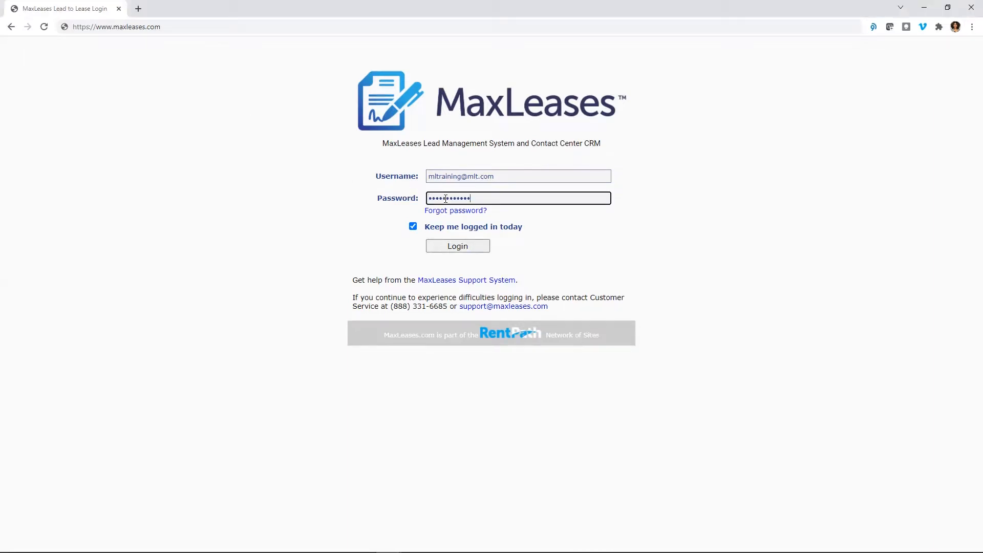
{"action": "left_click", "coordinate": [483, 250]}
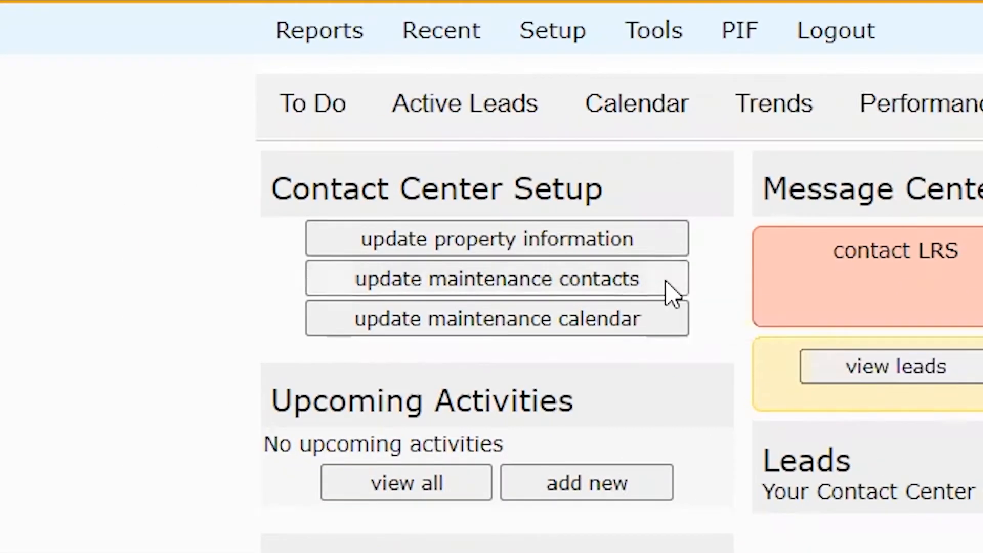
Start a new community contact in the maintenance contacts with type MAINTENANCE and role "Maintenance"
{"action": "left_click", "coordinate": [672, 292]}
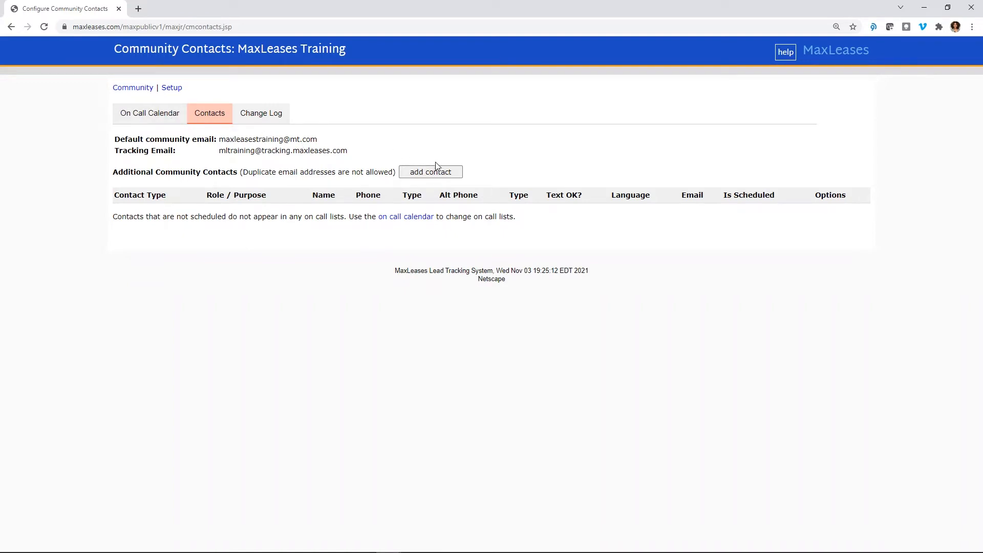
{"action": "left_click", "coordinate": [458, 175]}
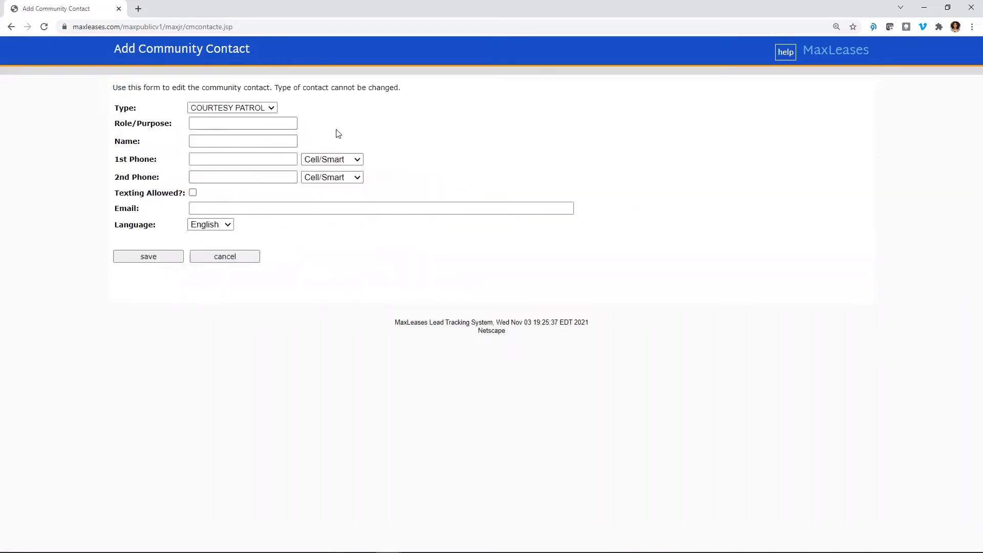
{"action": "left_click", "coordinate": [270, 109]}
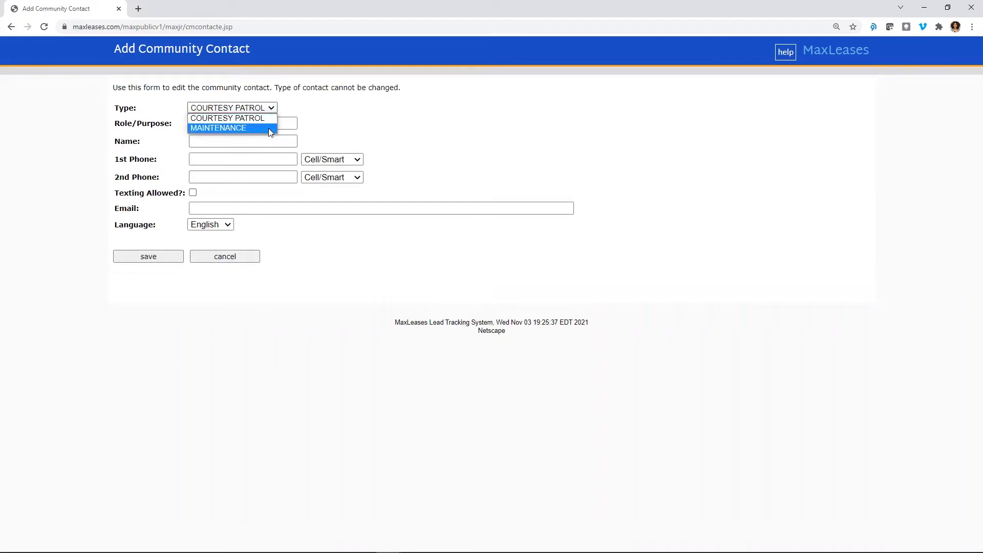
{"action": "left_click", "coordinate": [269, 129]}
{"action": "left_click", "coordinate": [272, 124]}
{"action": "type", "text": "M"}
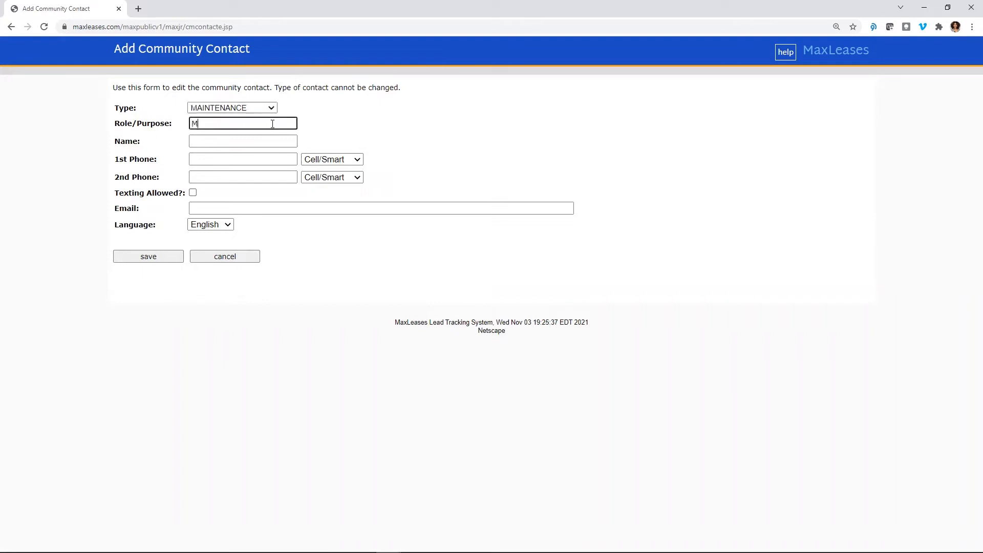
{"action": "type", "text": "aintenance"}
{"action": "key", "text": "Tab"}
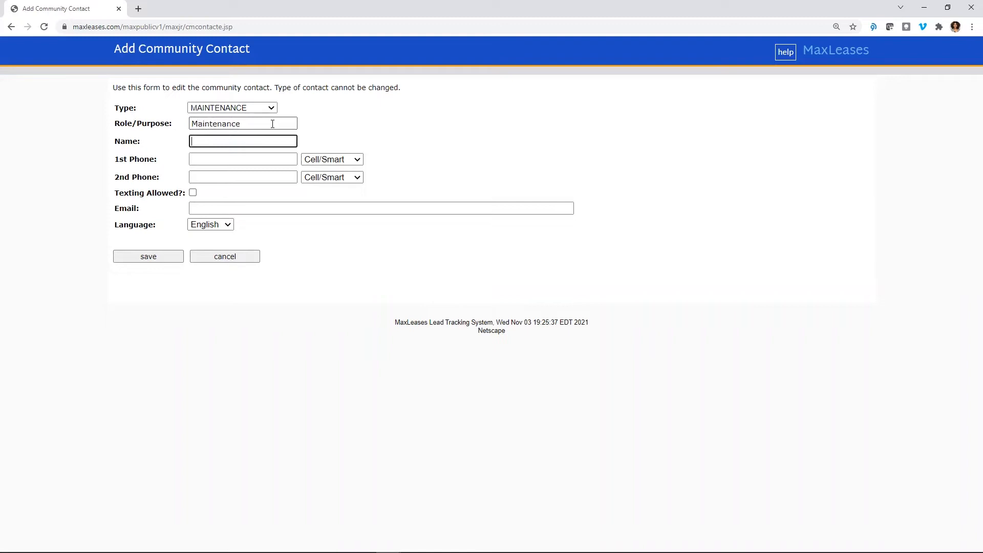
Enter "Name 1" as the contact's name and fill in the first phone number
{"action": "type", "text": "Name 1"}
{"action": "key", "text": "Tab"}
{"action": "type", "text": "111-1"}
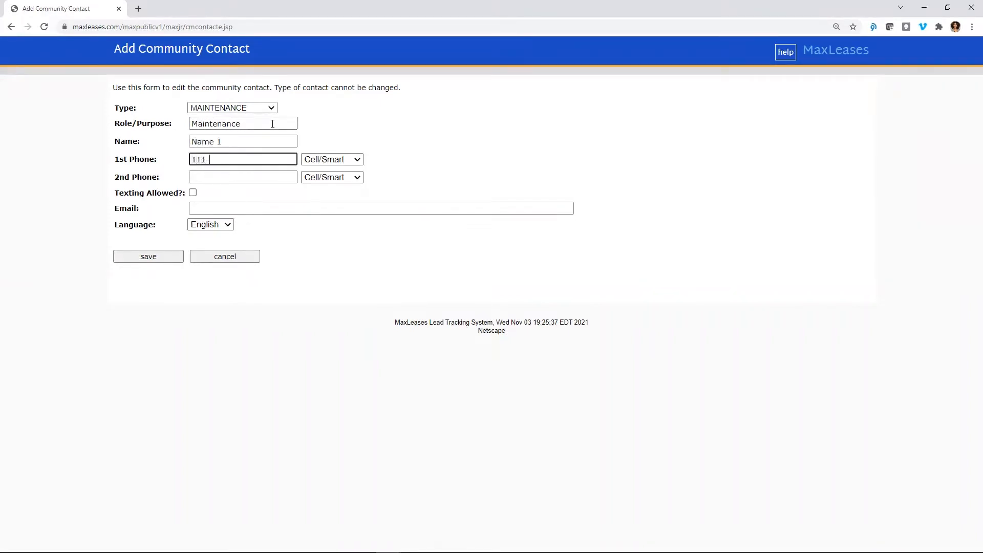
{"action": "type", "text": "11-1111"}
Mark texting as allowed for the contact, confirm the texting permission, and save the contact
{"action": "left_click", "coordinate": [192, 192]}
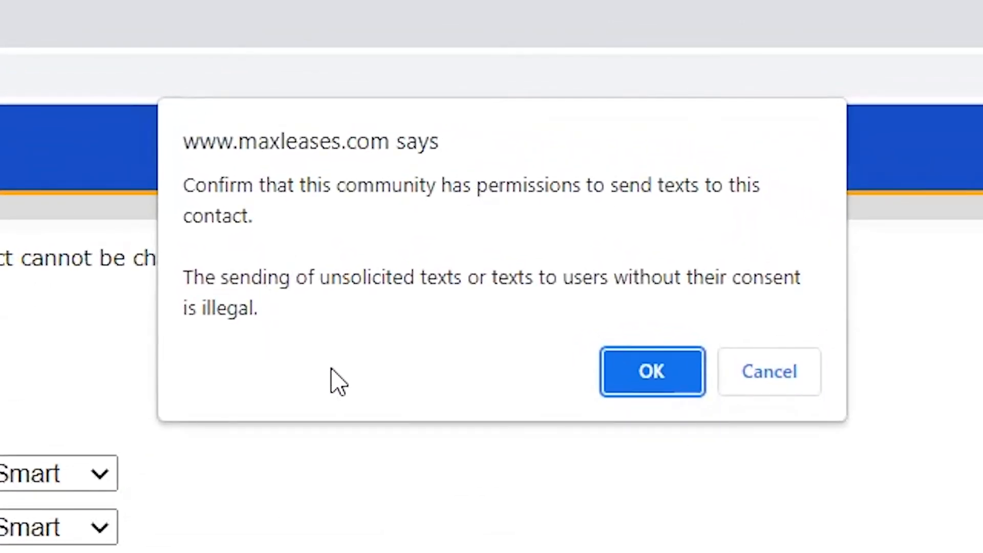
{"action": "left_click", "coordinate": [658, 380]}
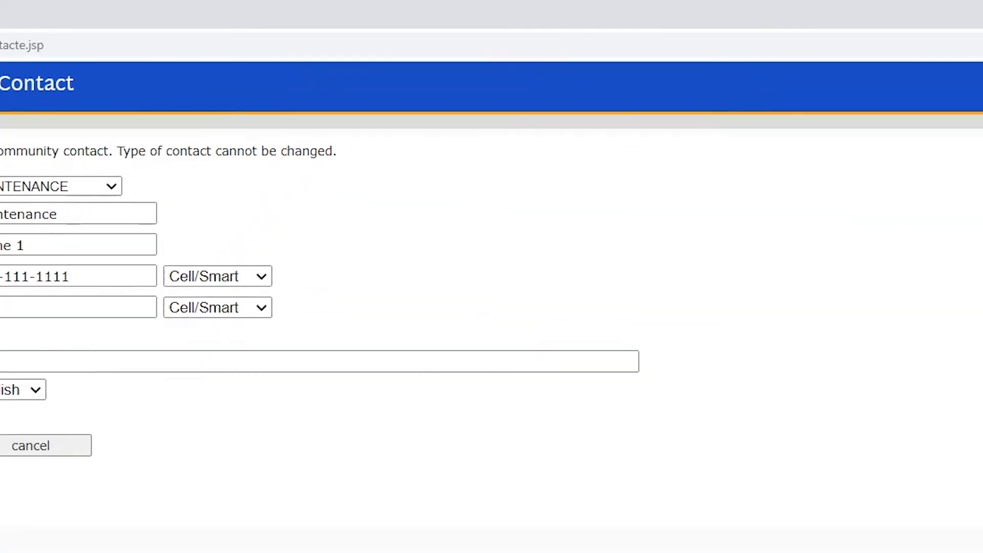
{"action": "left_click", "coordinate": [101, 292]}
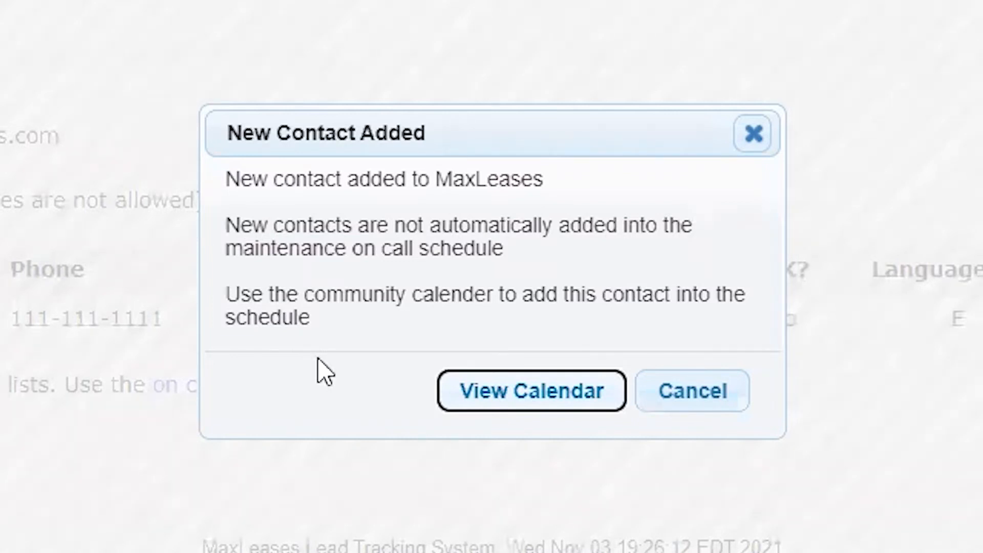
In the on call calendar, add Name 1 to a call tree starting Thu 11/04 at 9:00am and save it
{"action": "left_click", "coordinate": [605, 405]}
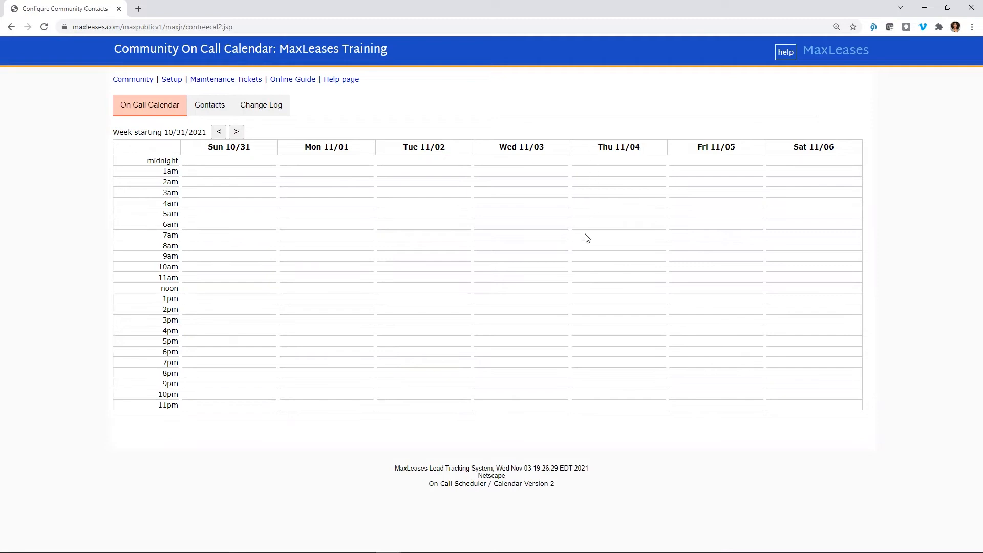
{"action": "left_click", "coordinate": [589, 259]}
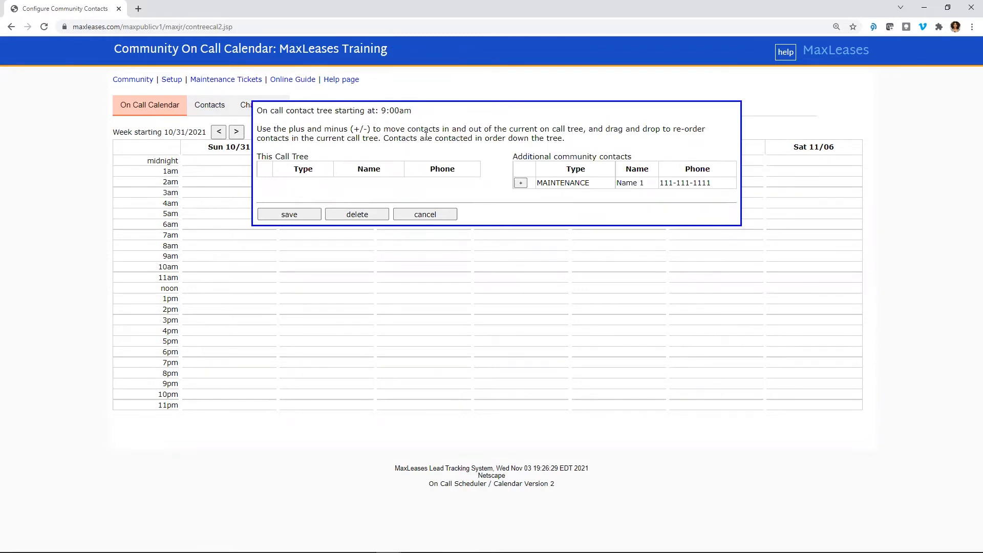
{"action": "left_click", "coordinate": [521, 183]}
{"action": "left_click", "coordinate": [314, 215]}
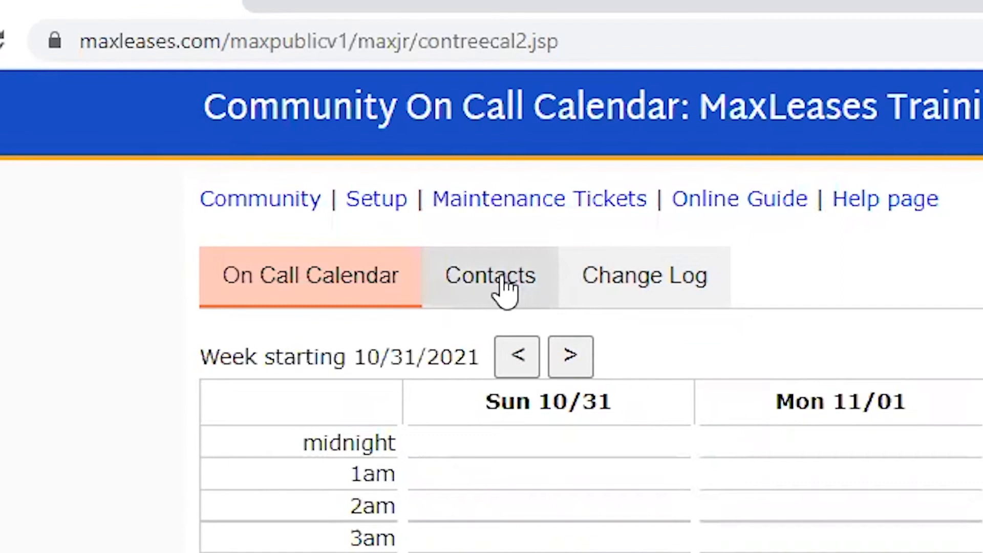
Start a second community contact with type MAINTENANCE and role "Maintenance"
{"action": "left_click", "coordinate": [502, 281]}
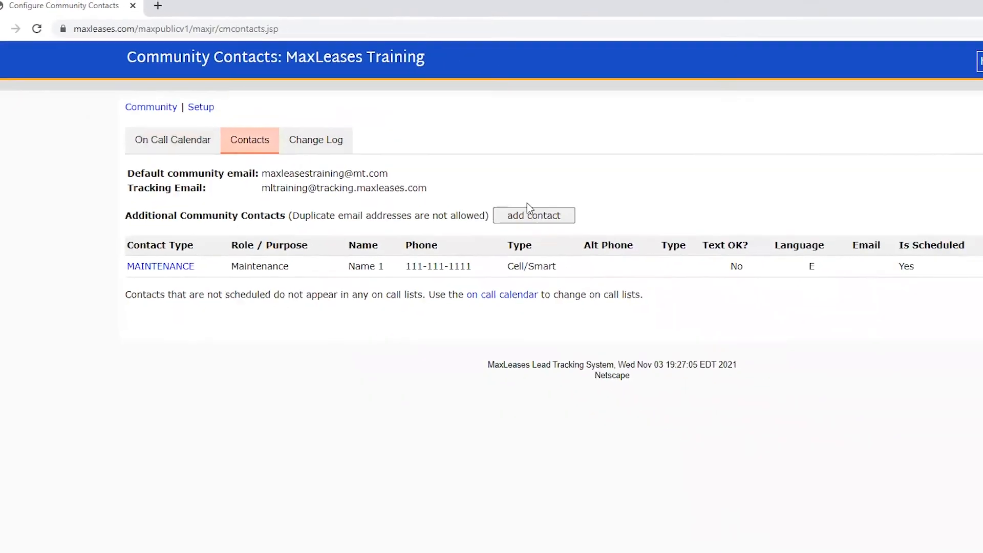
{"action": "left_click", "coordinate": [536, 218]}
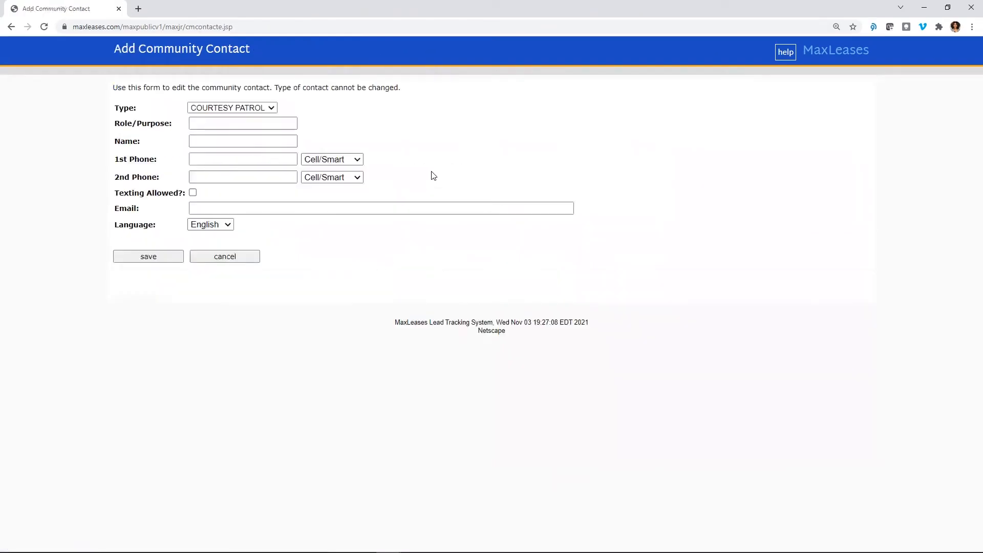
{"action": "left_click", "coordinate": [271, 107]}
{"action": "left_click", "coordinate": [265, 127]}
{"action": "left_click", "coordinate": [262, 125]}
{"action": "type", "text": "Maintenance"}
{"action": "key", "text": "Tab"}
Name the second contact "Name 2", fill in its first phone number, and save it
{"action": "type", "text": "Name 2"}
{"action": "key", "text": "Tab"}
{"action": "type", "text": "222-222-2222"}
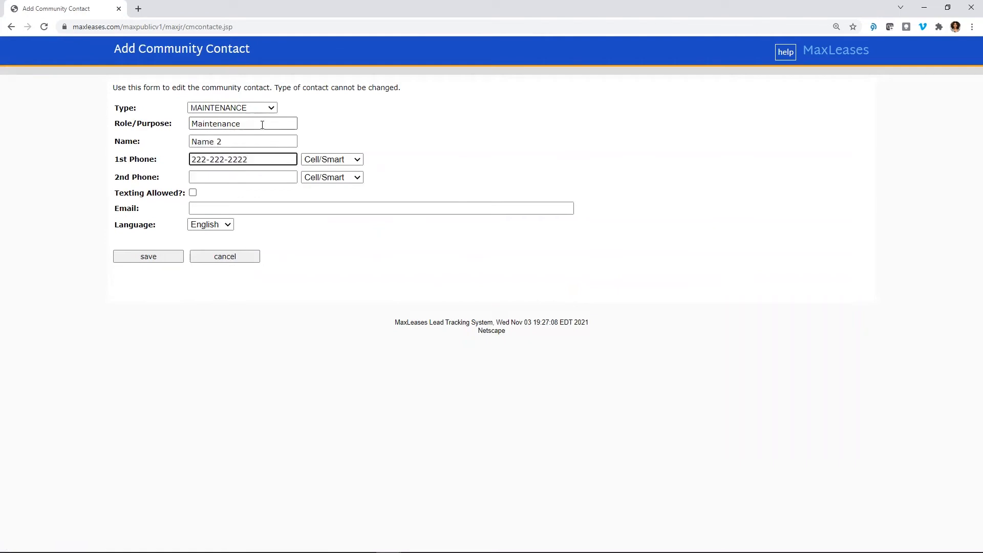
{"action": "left_click", "coordinate": [174, 259]}
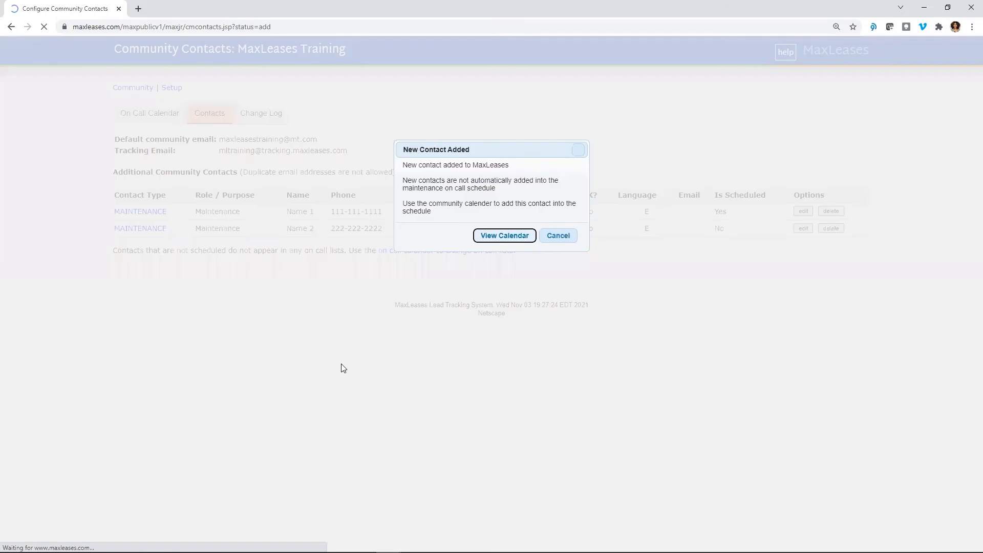
Add Name 2 to the Thu 11/04 9:00 am call tree, place it above Name 1, and save the tree
{"action": "left_click", "coordinate": [509, 240]}
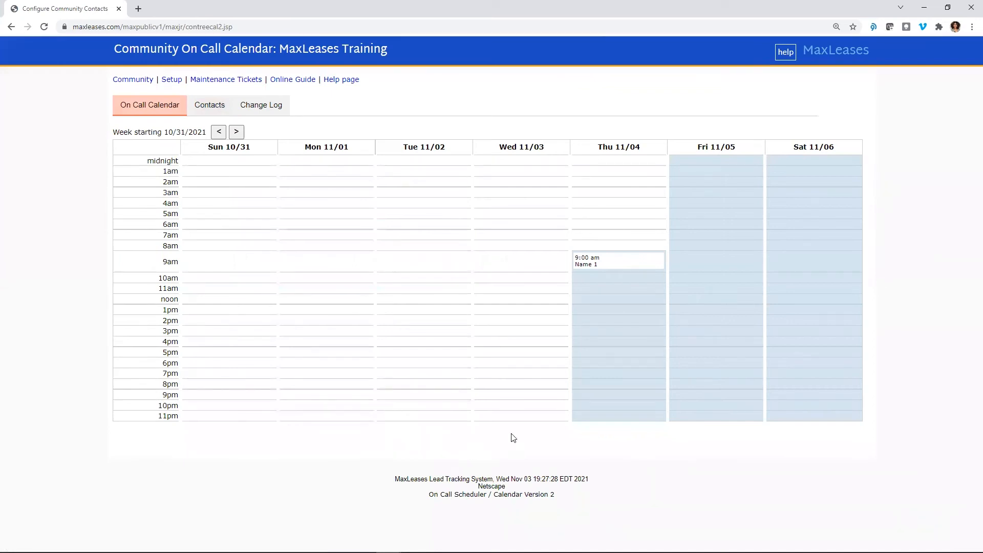
{"action": "left_click", "coordinate": [602, 263]}
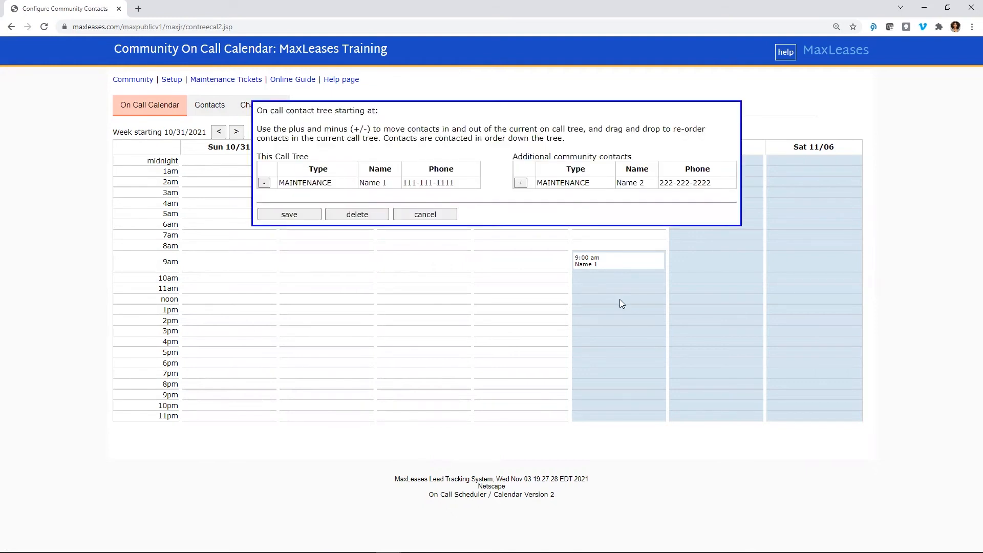
{"action": "left_click", "coordinate": [521, 183]}
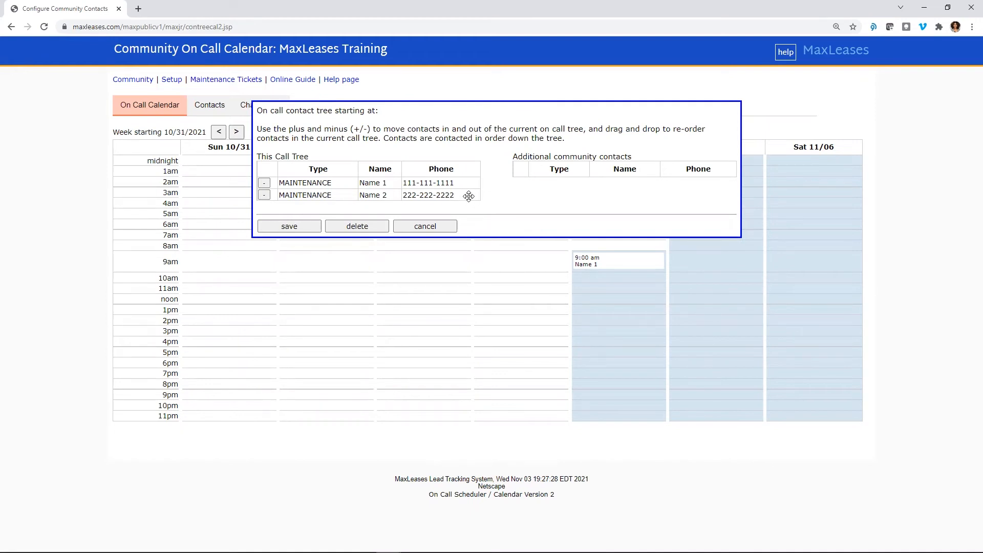
{"action": "left_click_drag", "start_coordinate": [466, 195], "coordinate": [463, 179]}
{"action": "left_click", "coordinate": [306, 226]}
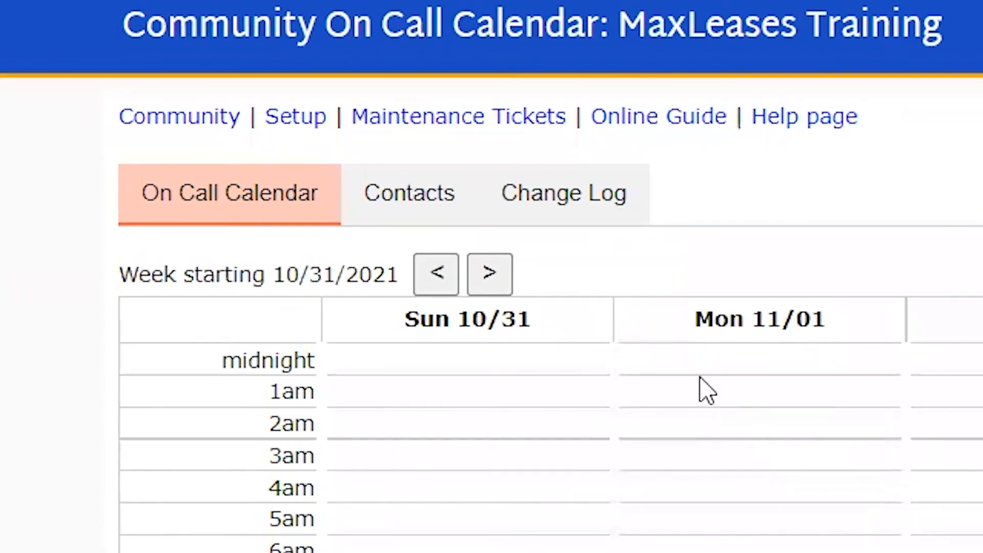
In the week starting 11/07/2021, create a 7:00am call tree on Tue 11/09 with Name 1 followed by Name 2
{"action": "left_click", "coordinate": [498, 281]}
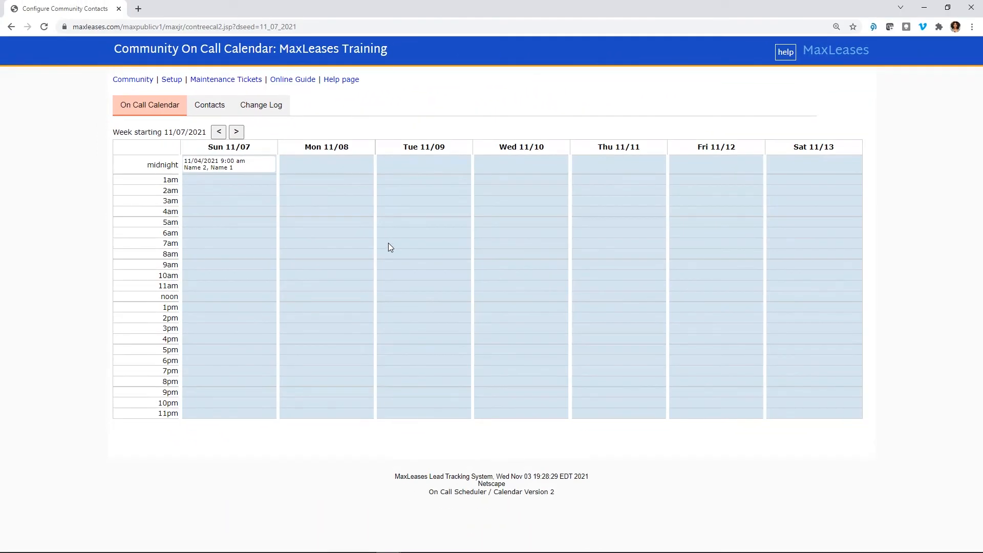
{"action": "left_click", "coordinate": [389, 243]}
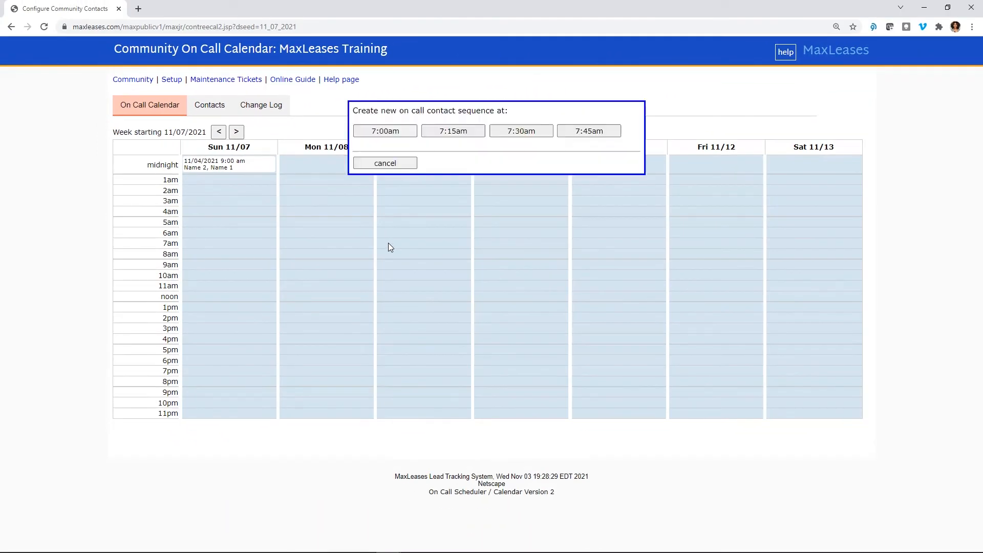
{"action": "left_click", "coordinate": [411, 135]}
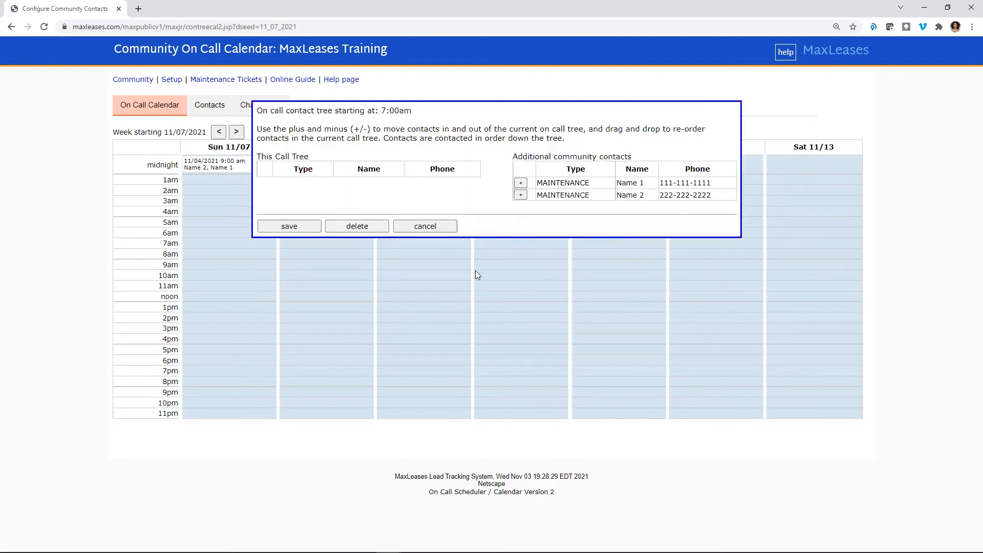
{"action": "left_click", "coordinate": [523, 184]}
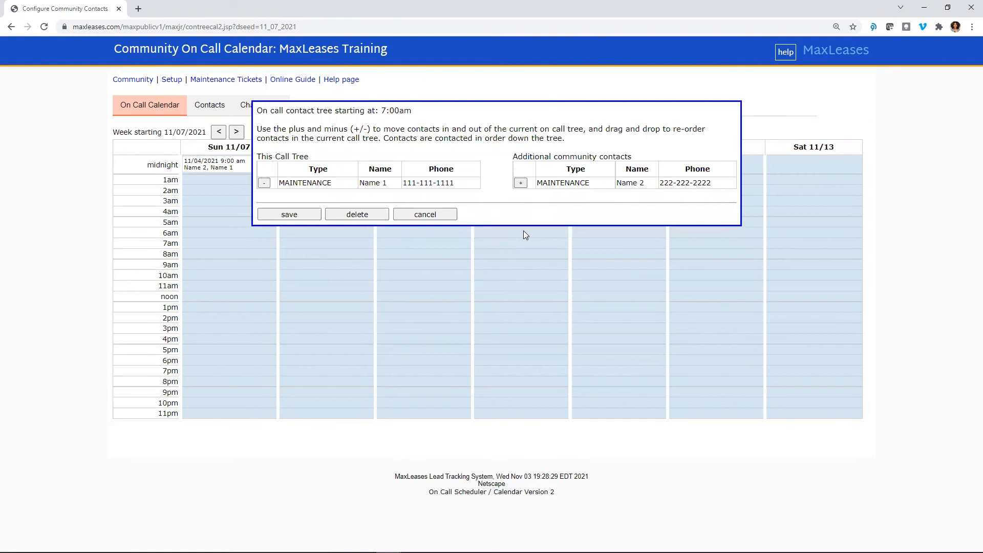
{"action": "left_click", "coordinate": [521, 183]}
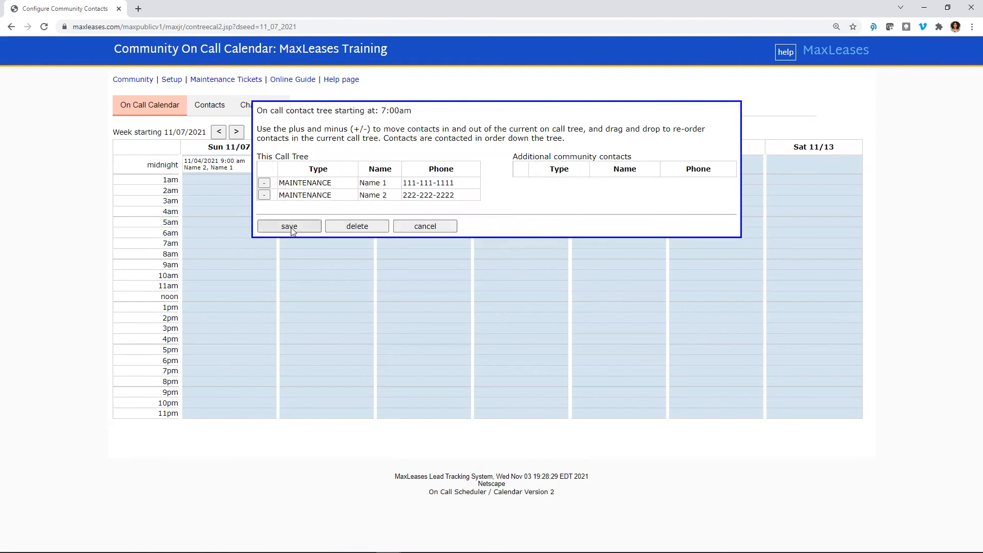